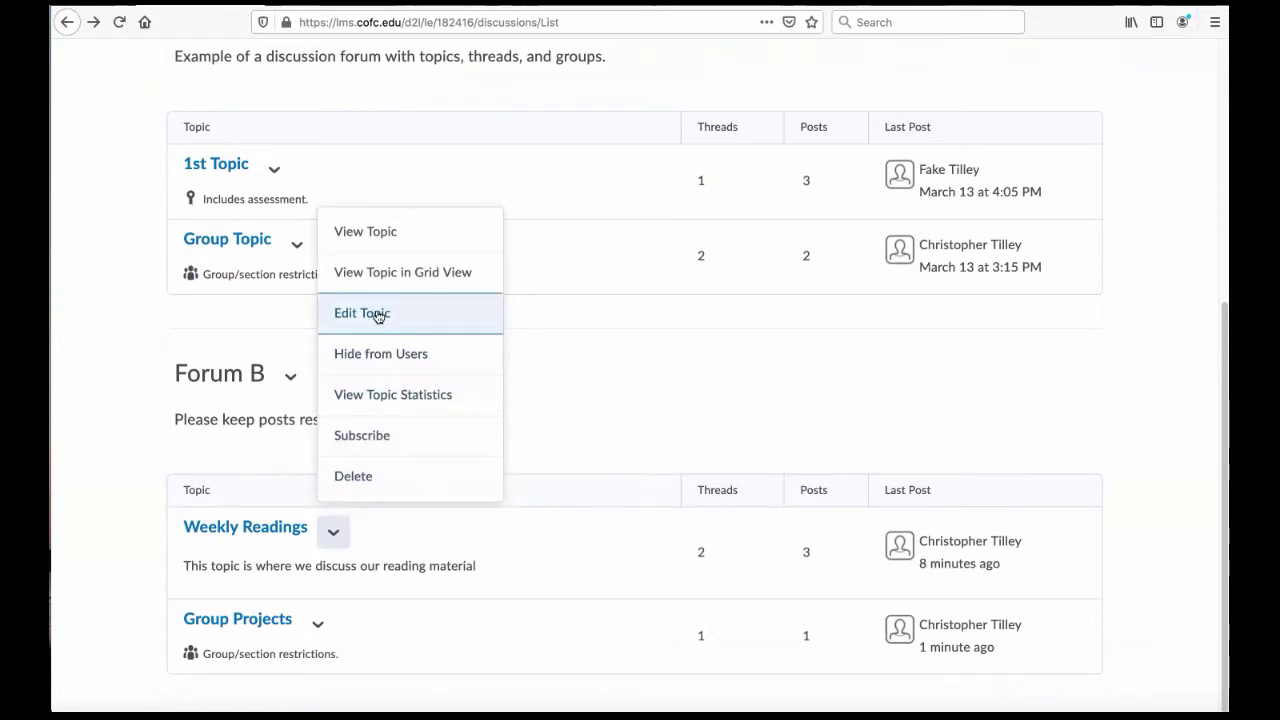
- Edit the Weekly Readings topic, check its restrictions, and move to its assessment settings
{"action": "left_click", "coordinate": [378, 316]}
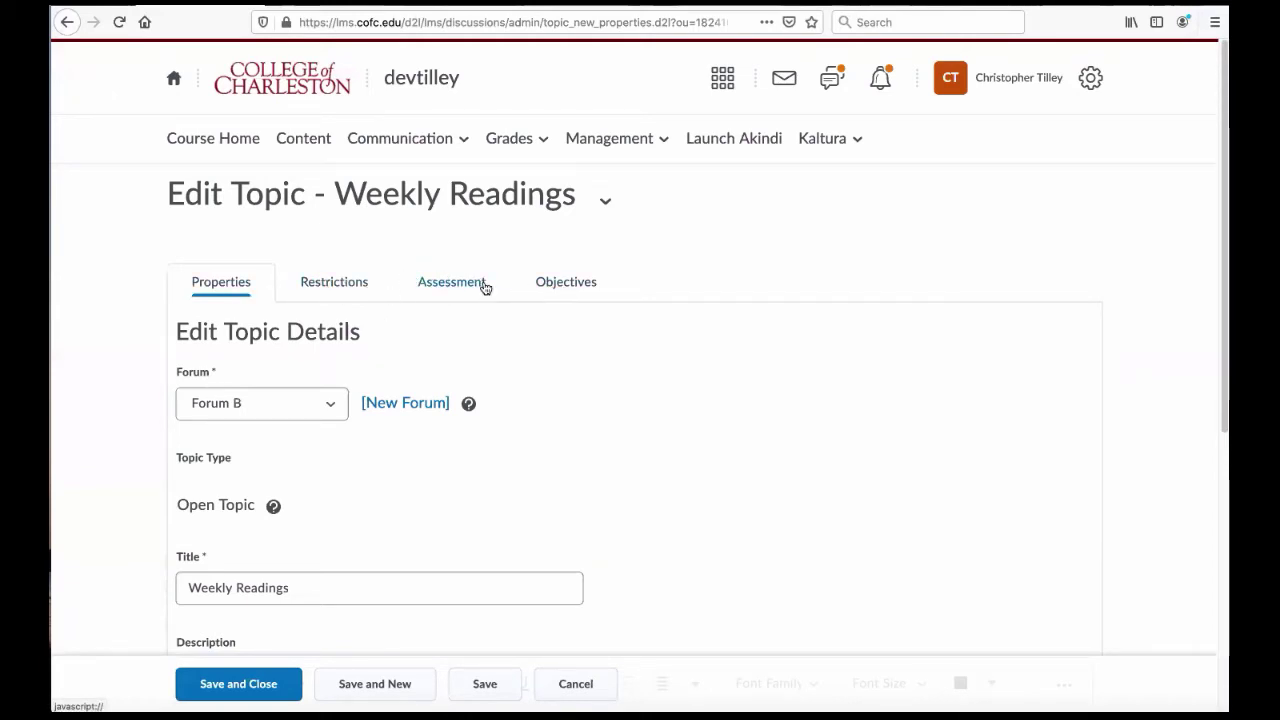
{"action": "left_click", "coordinate": [347, 289]}
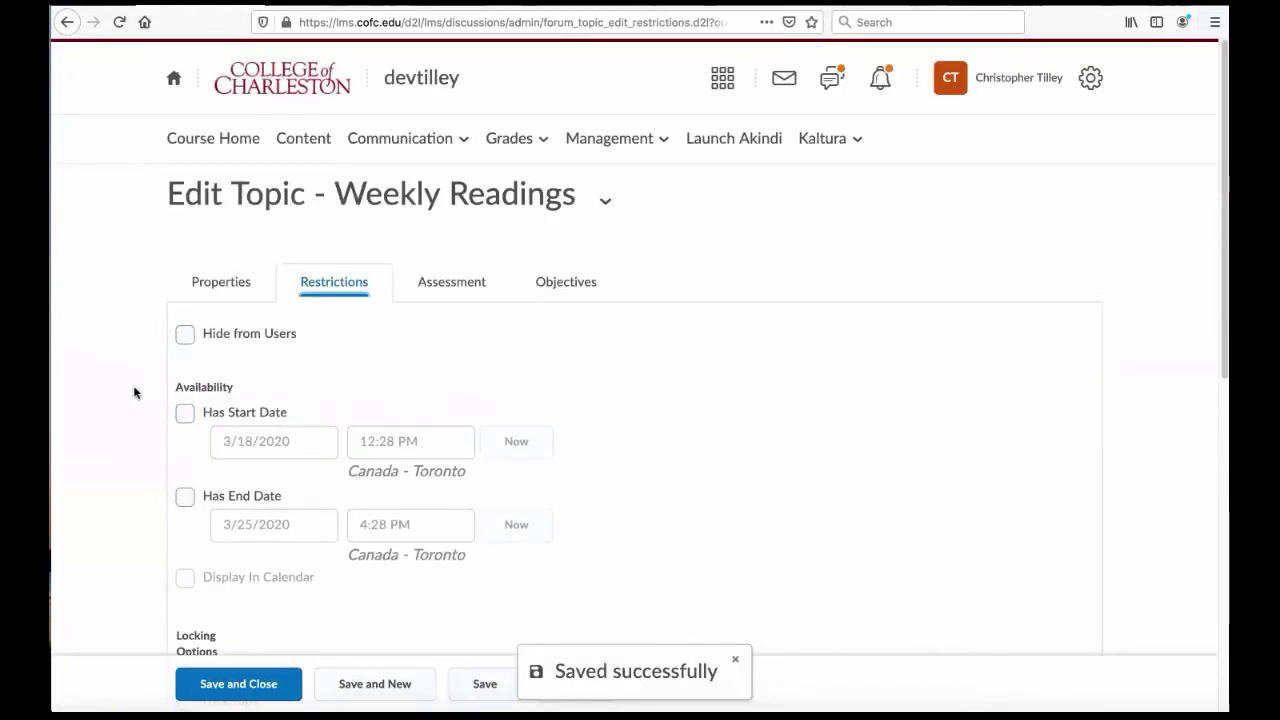
{"action": "scroll", "coordinate": [135, 392], "scroll_direction": "down", "scroll_amount": 2}
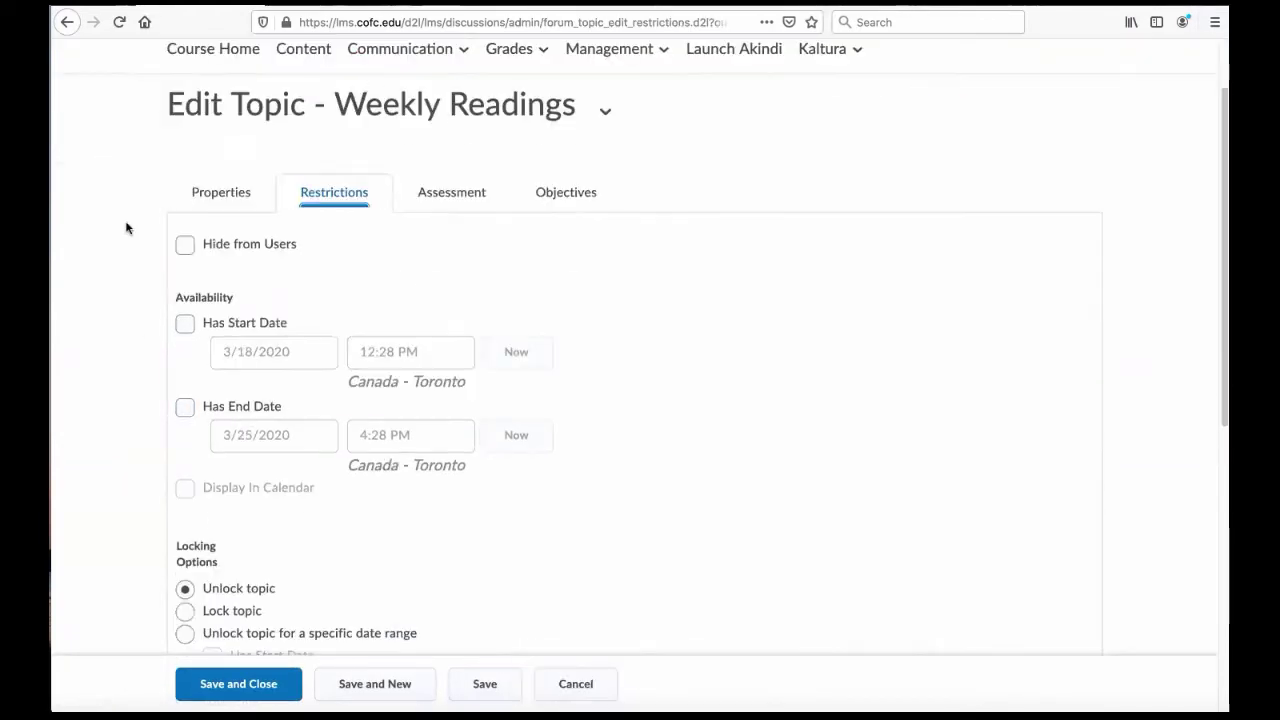
{"action": "left_click", "coordinate": [455, 194]}
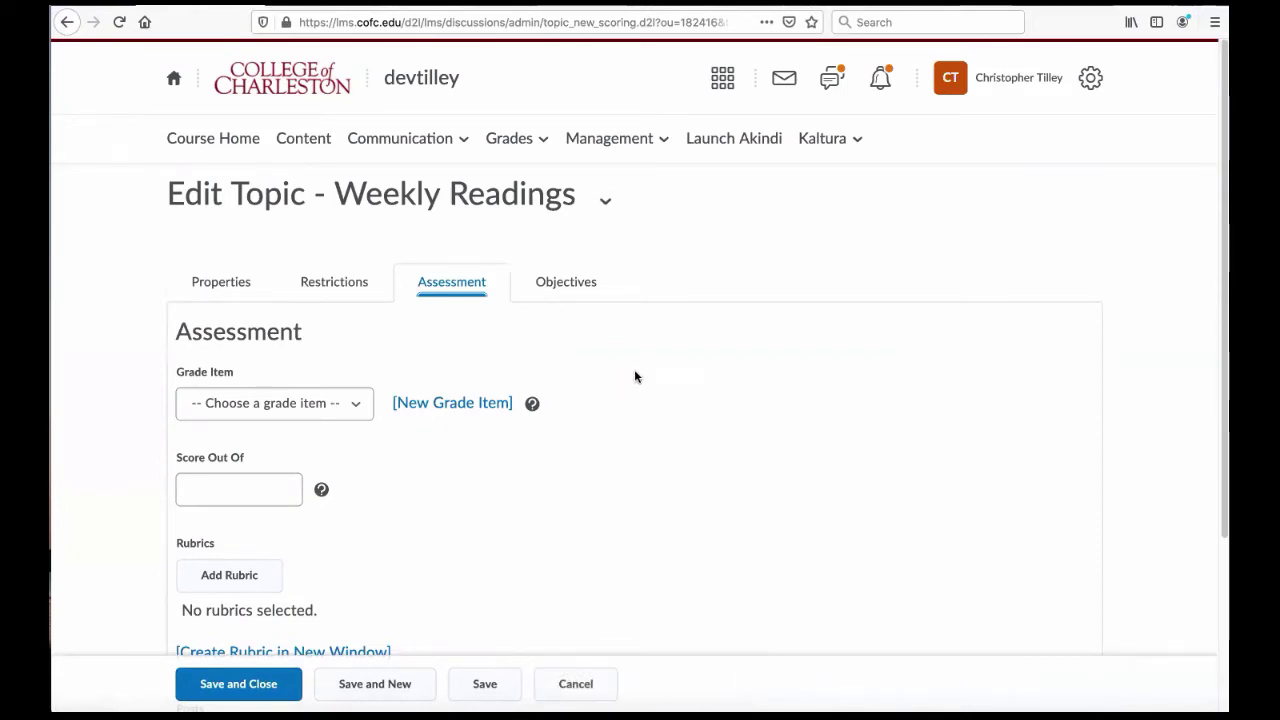
- Look over the available grade items and the New Grade Item form without linking one
{"action": "scroll", "coordinate": [638, 376], "scroll_direction": "down", "scroll_amount": 1}
{"action": "left_click", "coordinate": [355, 341]}
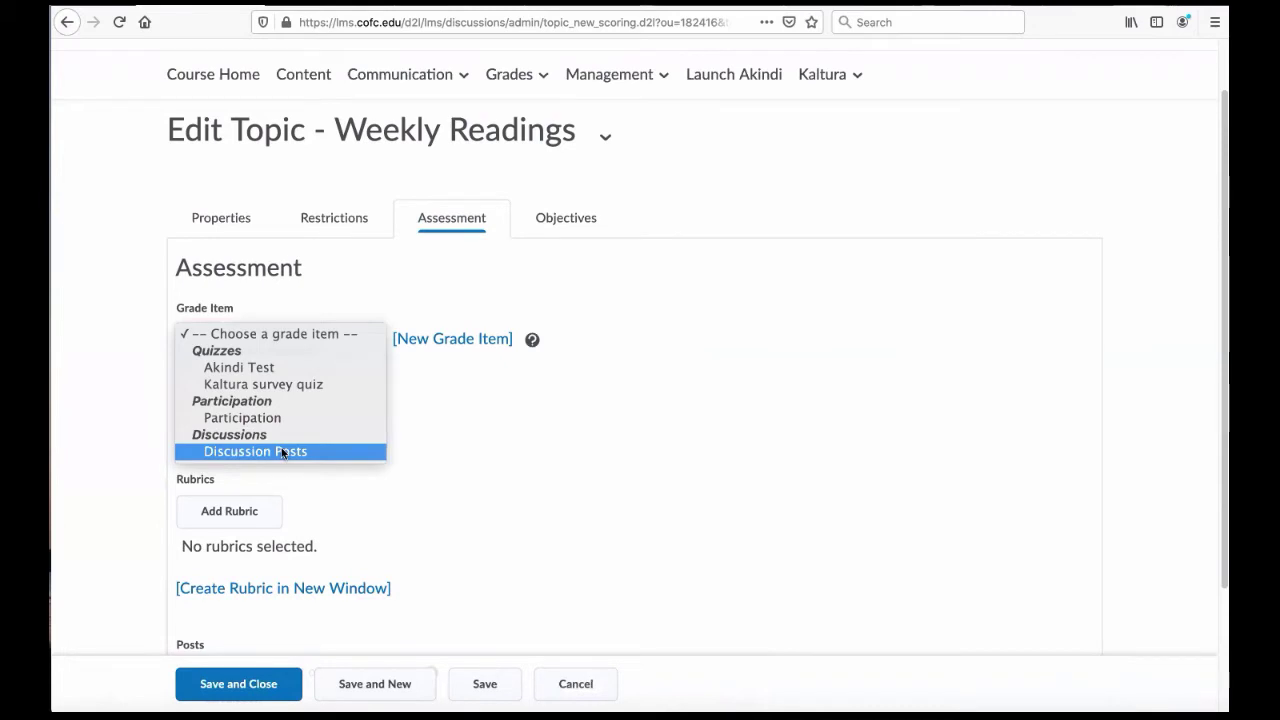
{"action": "left_click", "coordinate": [451, 369]}
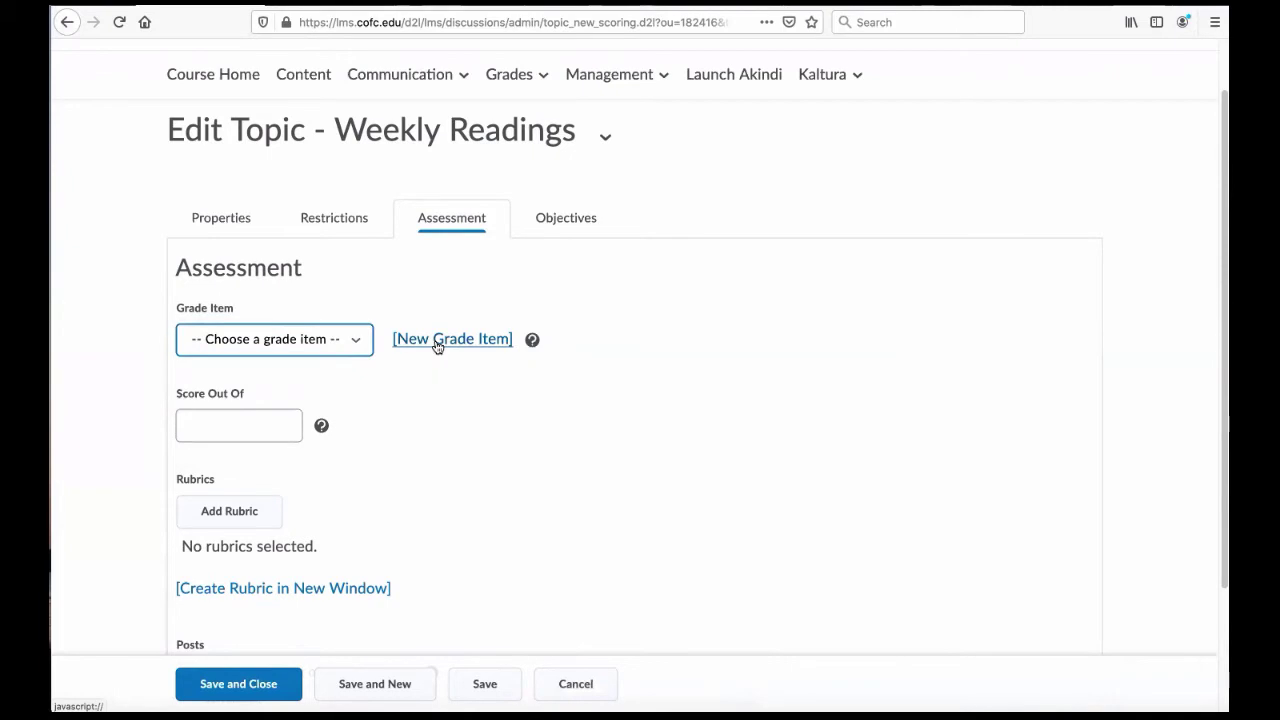
{"action": "left_click", "coordinate": [437, 343]}
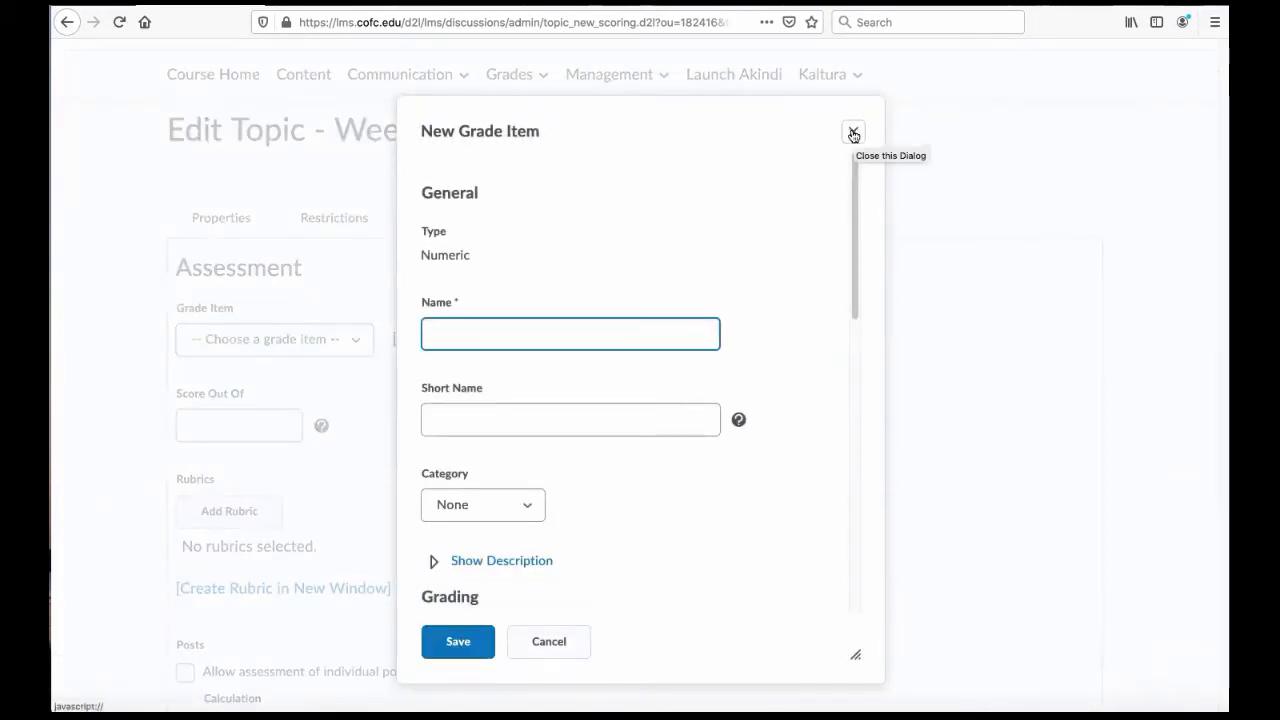
{"action": "left_click", "coordinate": [853, 134]}
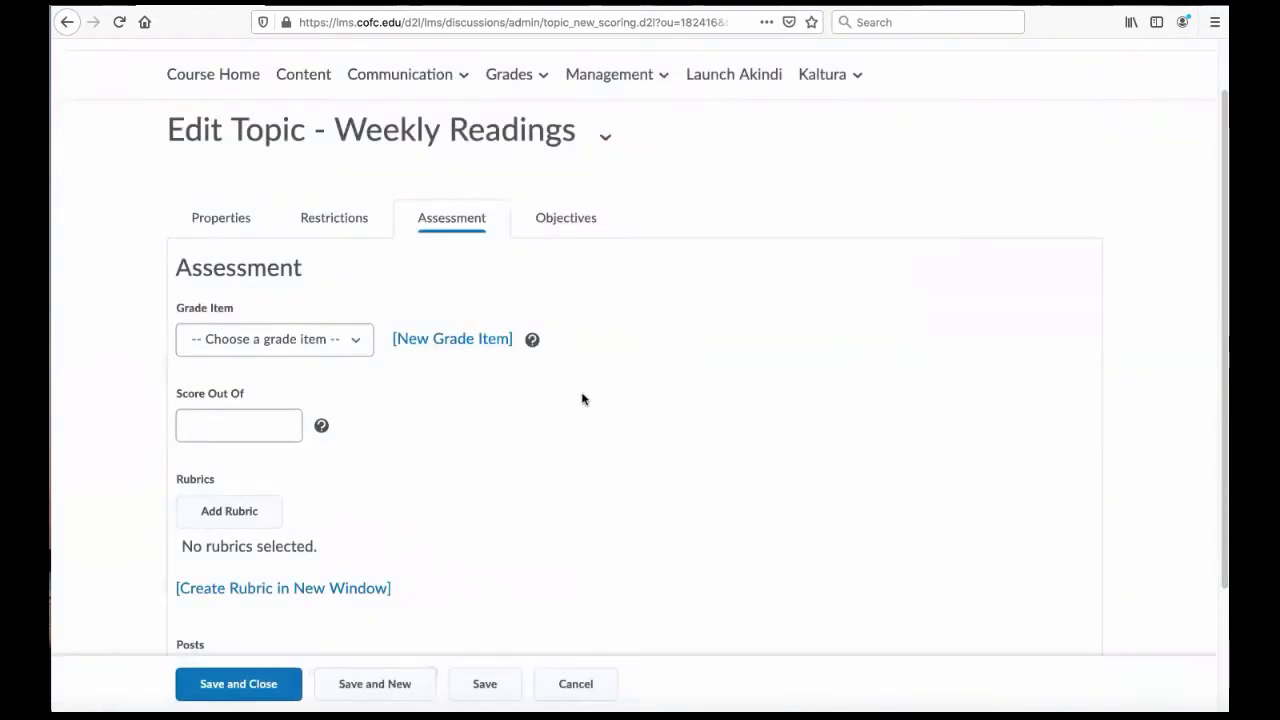
- Set Score Out Of to 5 and save the topic with Save and Close
{"action": "left_click", "coordinate": [264, 430]}
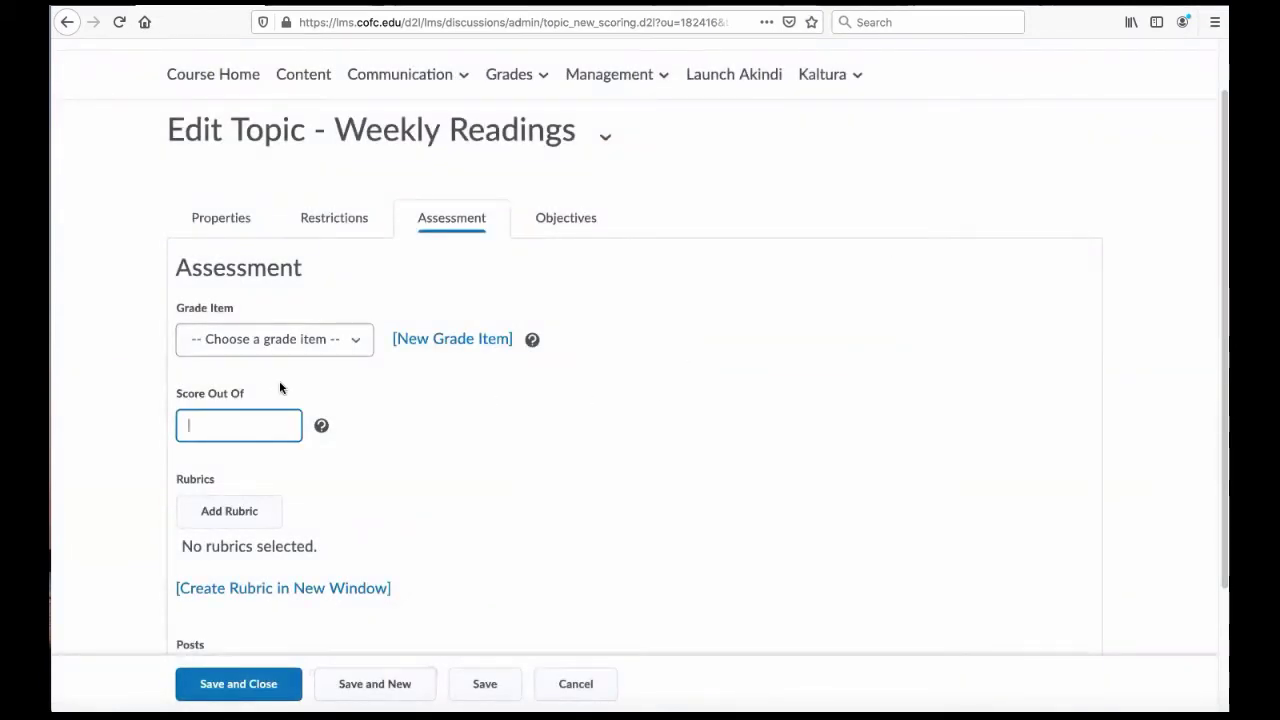
{"action": "type", "text": "5"}
{"action": "scroll", "coordinate": [565, 455], "scroll_direction": "down", "scroll_amount": 3}
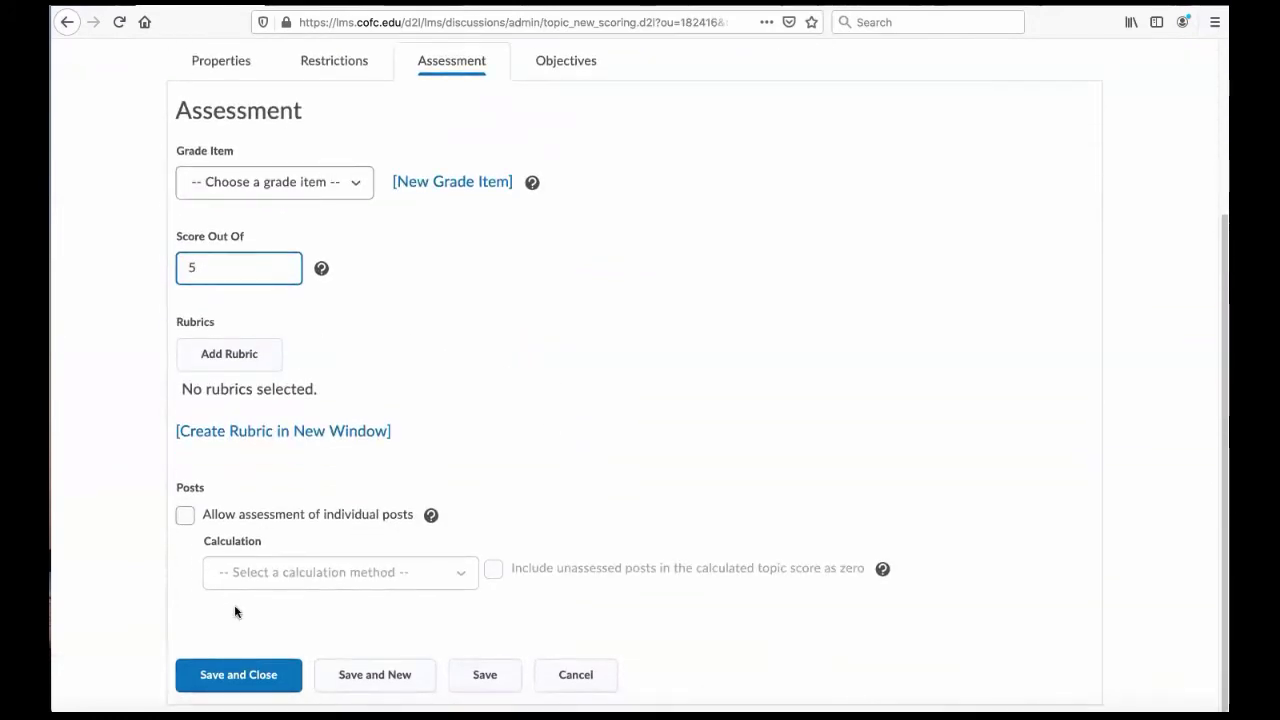
{"action": "left_click", "coordinate": [246, 676]}
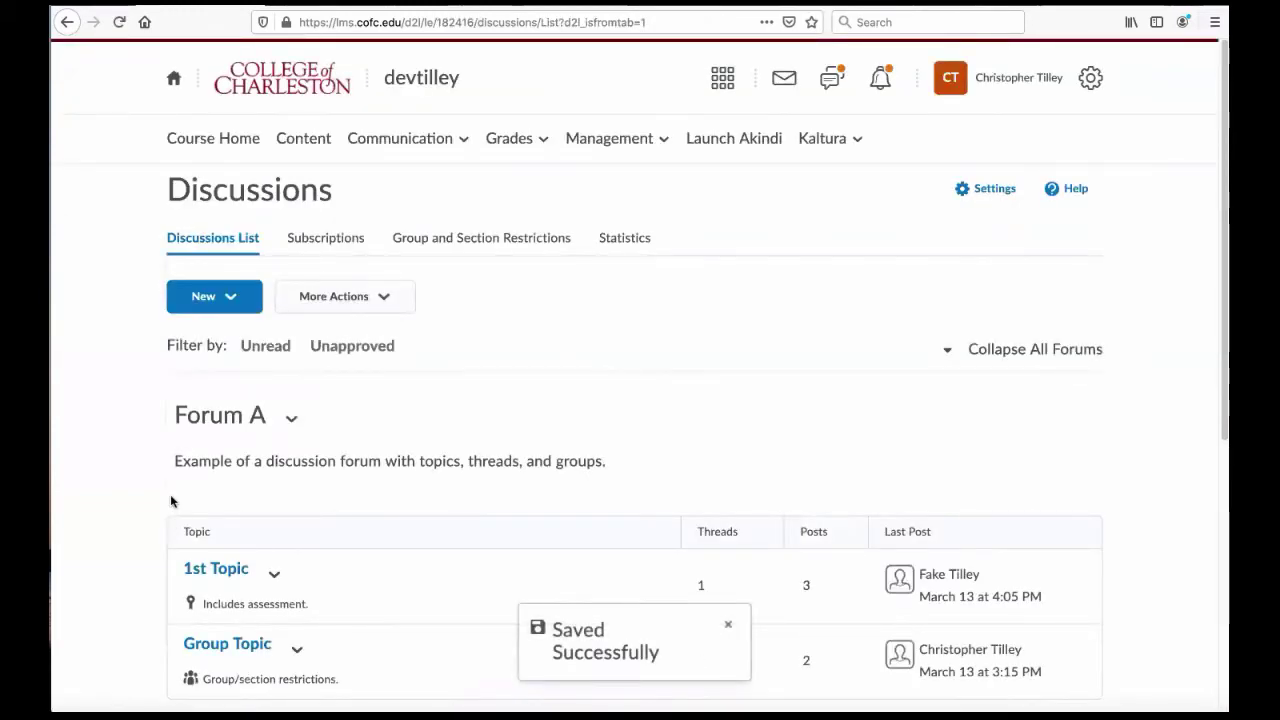
- Choose Assess Topic from the Weekly Readings menu in Forum B
{"action": "scroll", "coordinate": [170, 501], "scroll_direction": "down", "scroll_amount": 5}
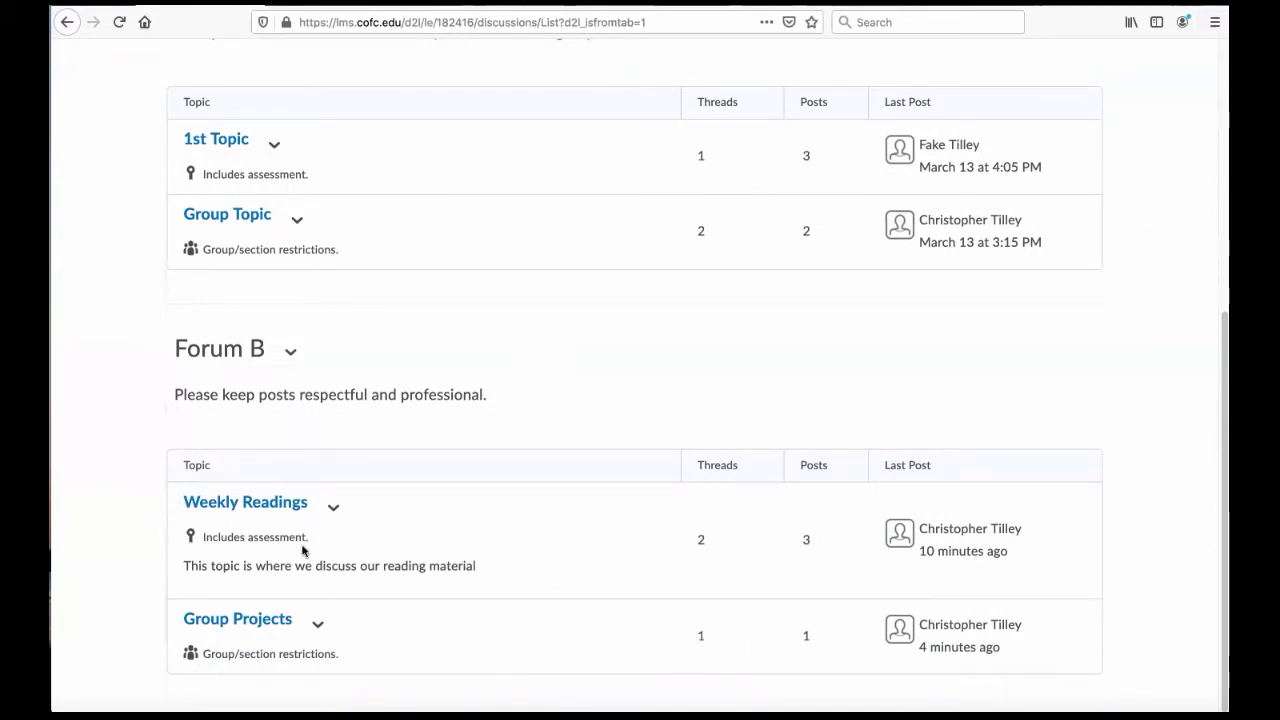
{"action": "left_click", "coordinate": [334, 508]}
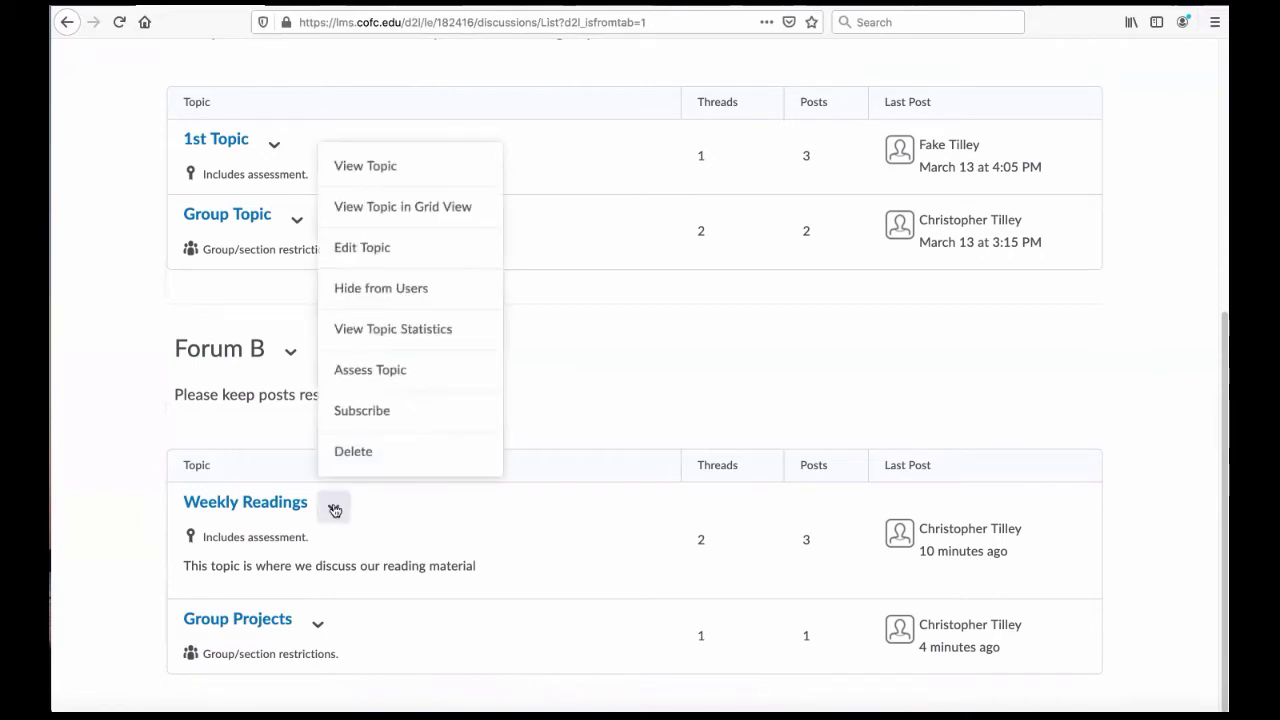
{"action": "left_click", "coordinate": [369, 370]}
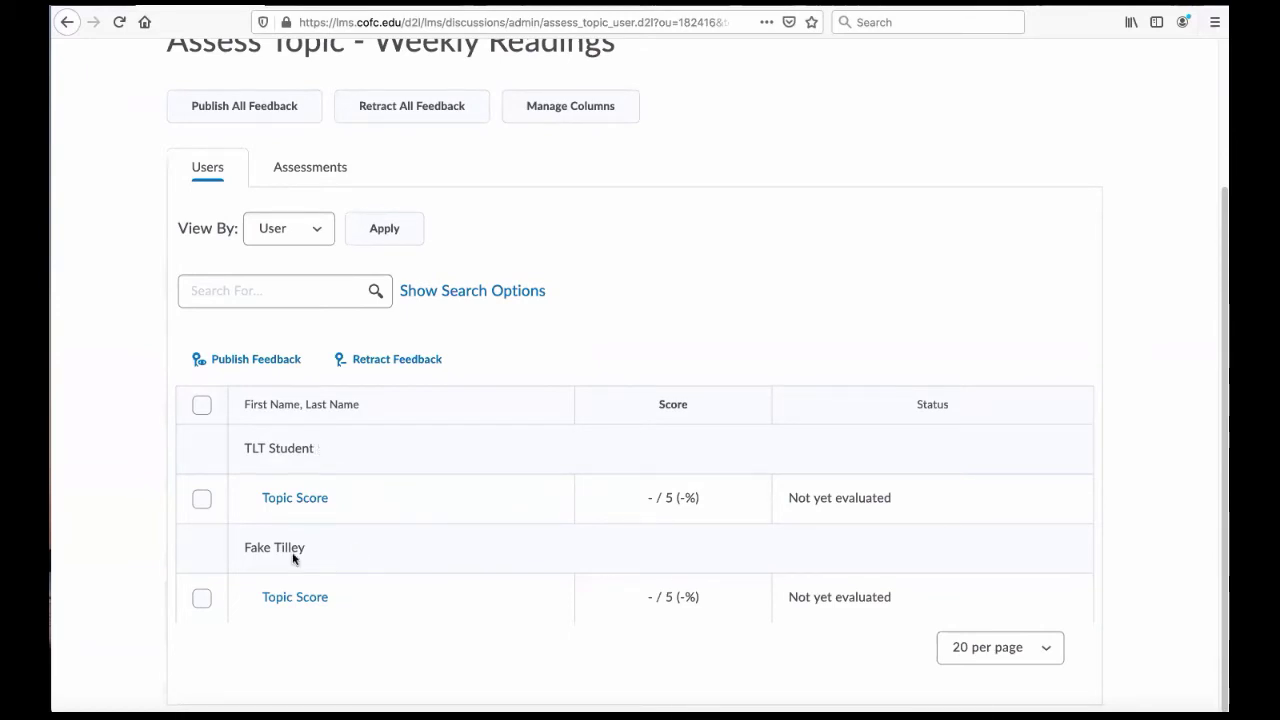
- Publish the first student's 4 / 5 topic score with 'Nice job' general feedback
{"action": "left_click", "coordinate": [306, 500]}
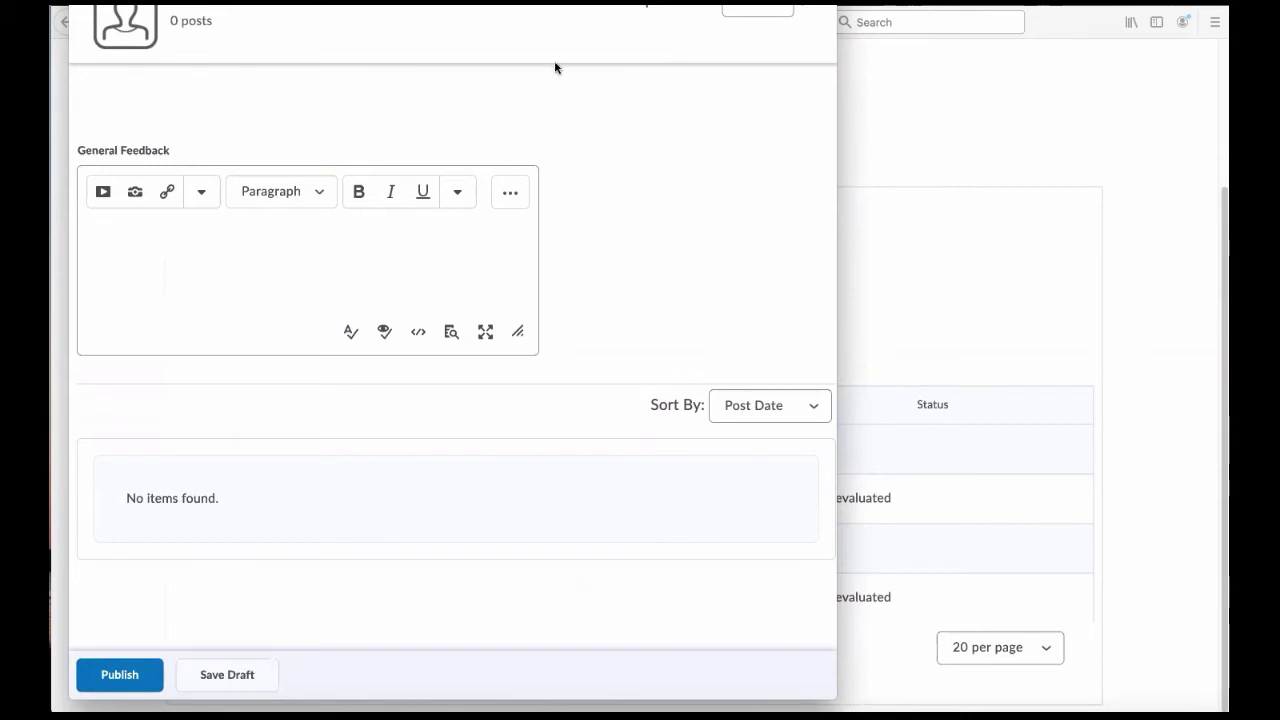
{"action": "left_click", "coordinate": [731, 14]}
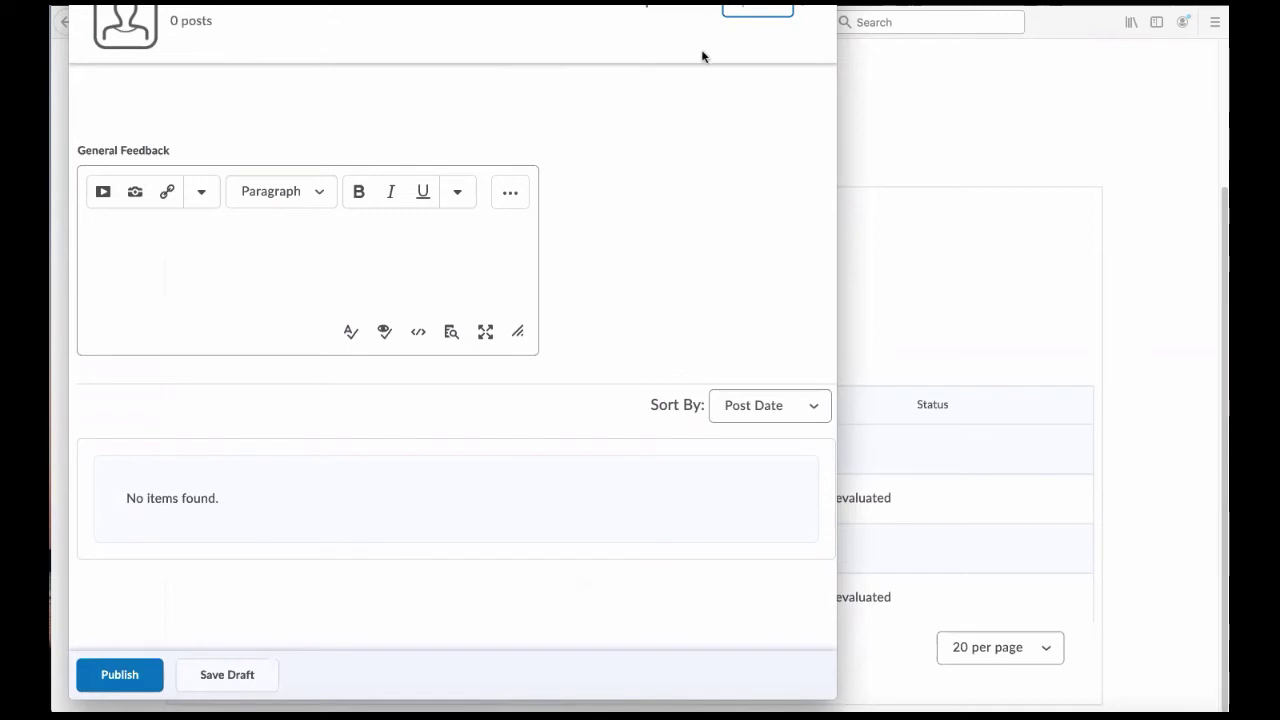
{"action": "left_click", "coordinate": [186, 238]}
{"action": "type", "text": "Nice job"}
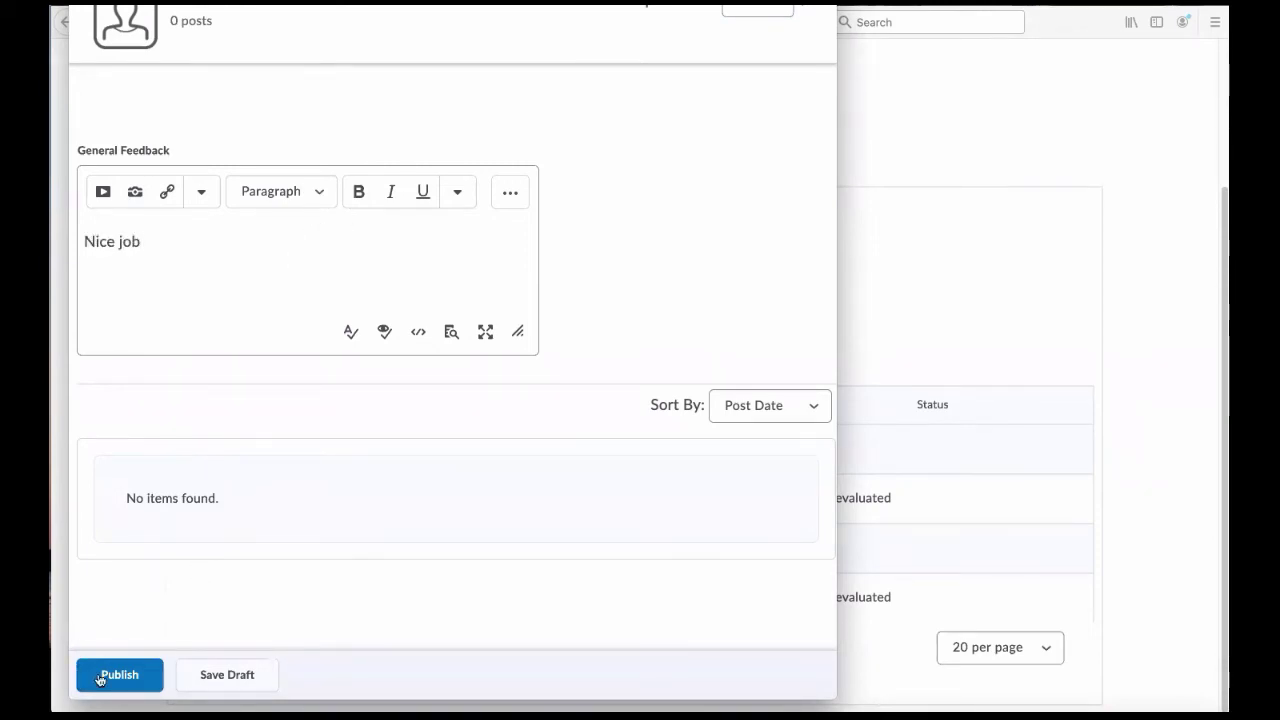
{"action": "left_click", "coordinate": [131, 682]}
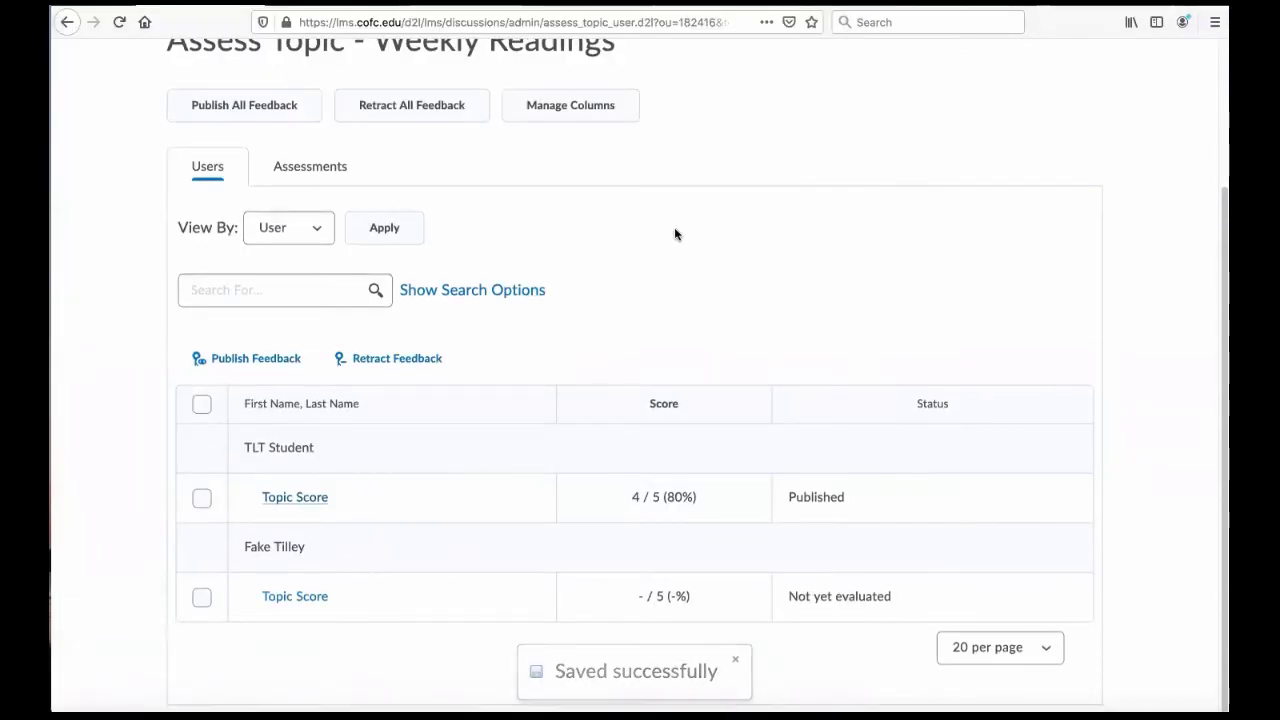
- Scroll to Forum B on the Discussions list and open the Weekly Readings actions menu
{"action": "scroll", "coordinate": [674, 232], "scroll_direction": "up", "scroll_amount": 3}
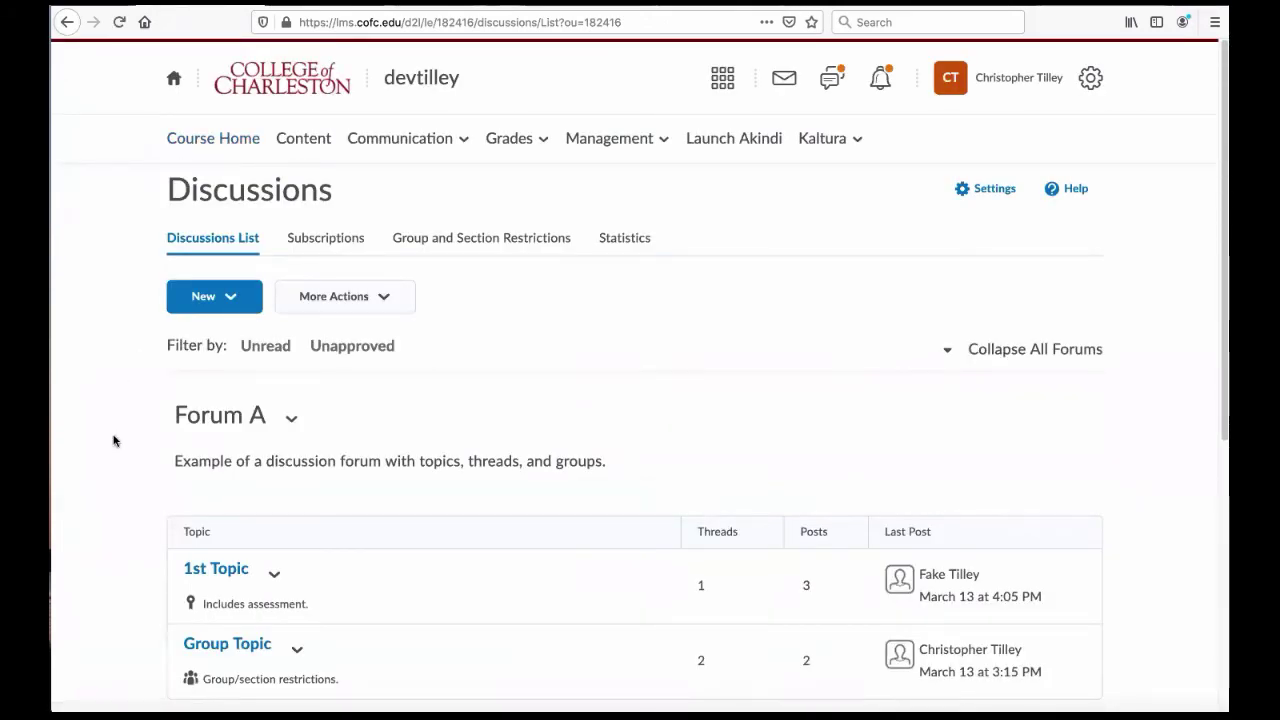
{"action": "scroll", "coordinate": [115, 440], "scroll_direction": "down", "scroll_amount": 4}
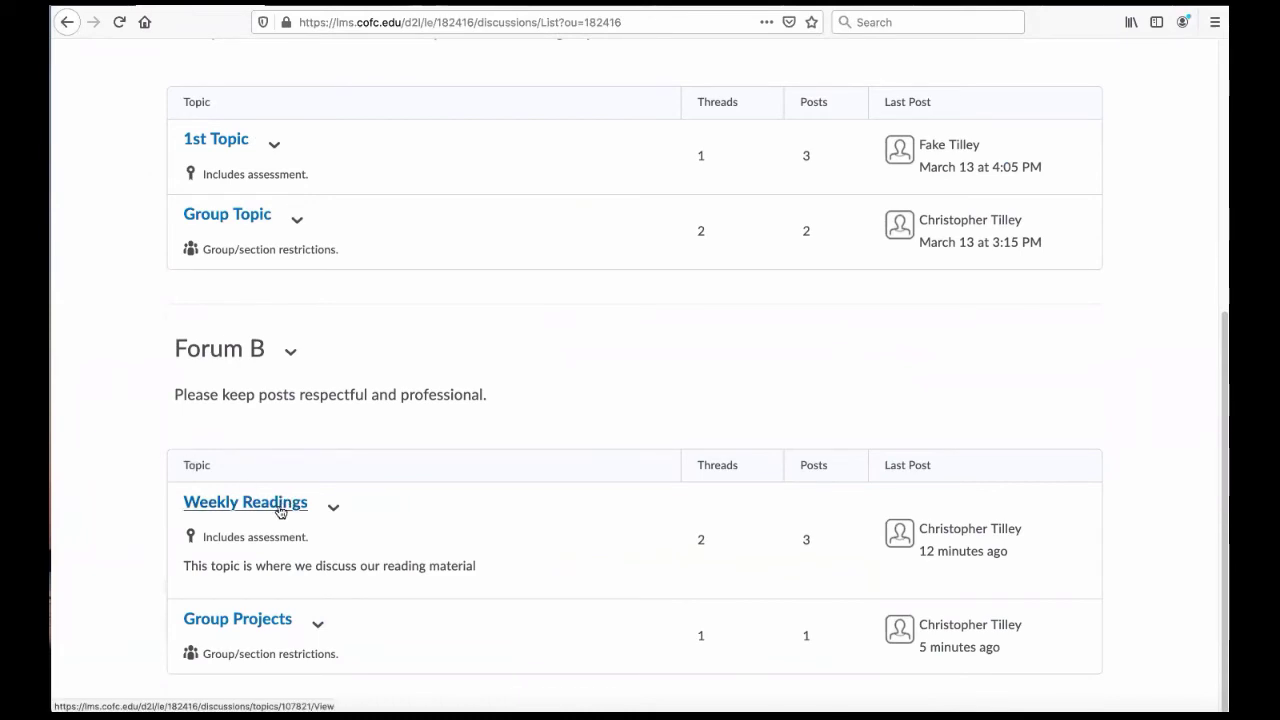
{"action": "left_click", "coordinate": [334, 508]}
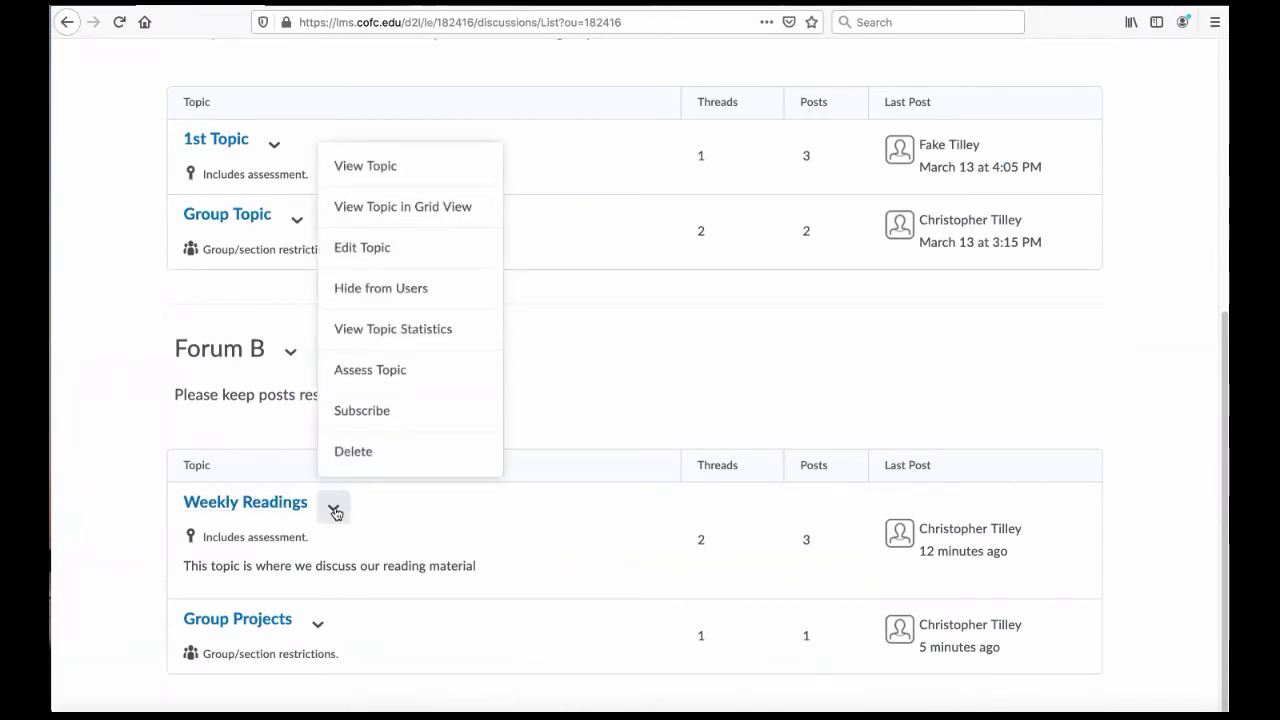
- View Weekly Readings topic statistics: 2 threads, 1 reply, and per-student post counts
{"action": "left_click", "coordinate": [424, 332]}
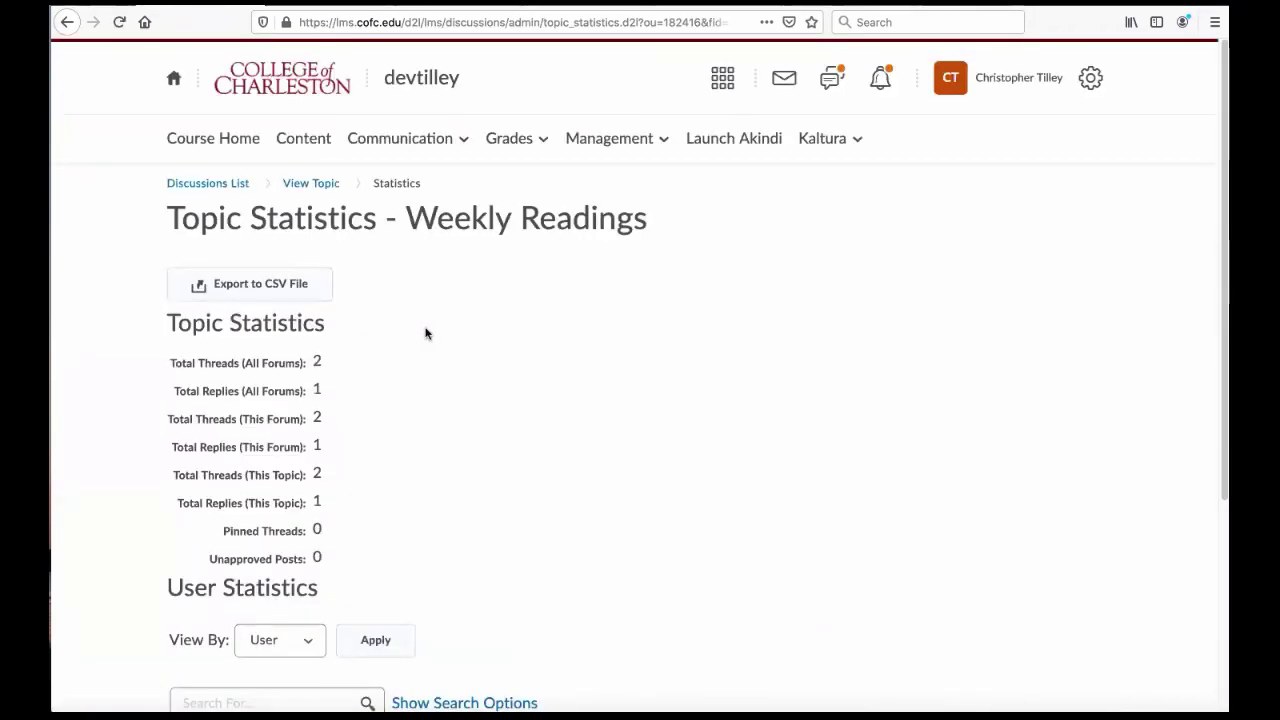
{"action": "scroll", "coordinate": [410, 340], "scroll_direction": "down", "scroll_amount": 5}
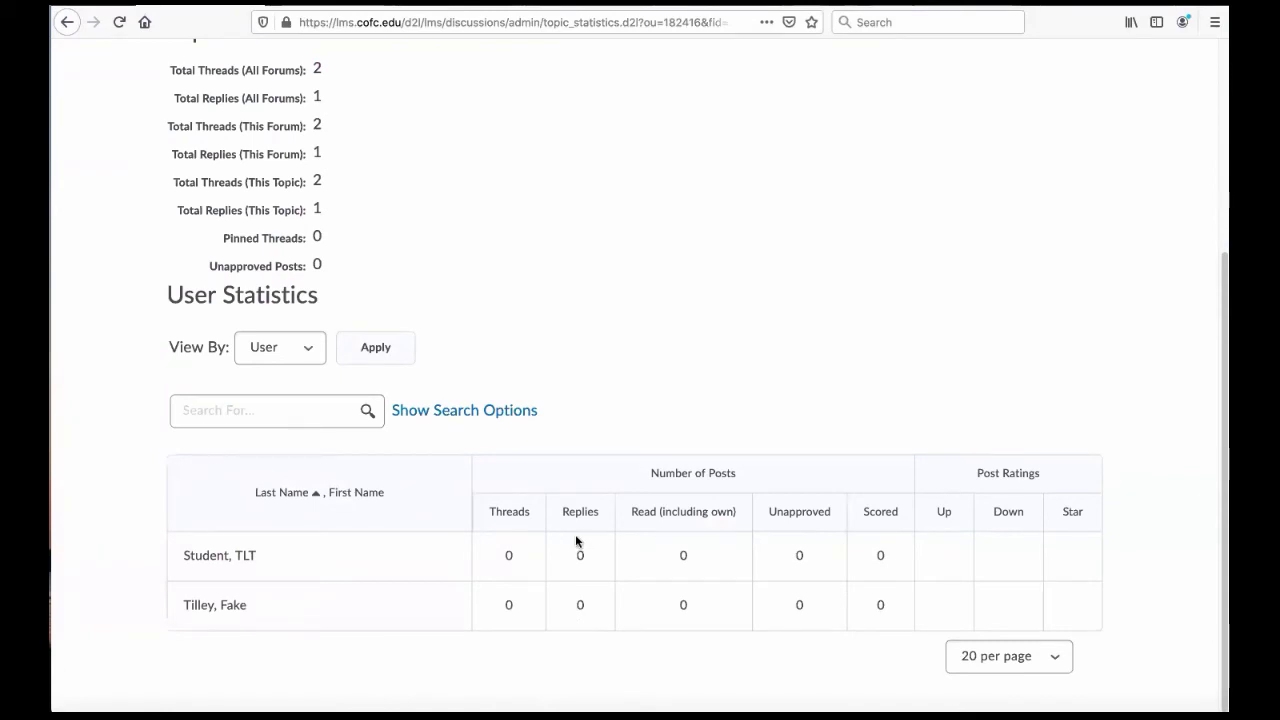
{"action": "scroll", "coordinate": [575, 534], "scroll_direction": "up", "scroll_amount": 5}
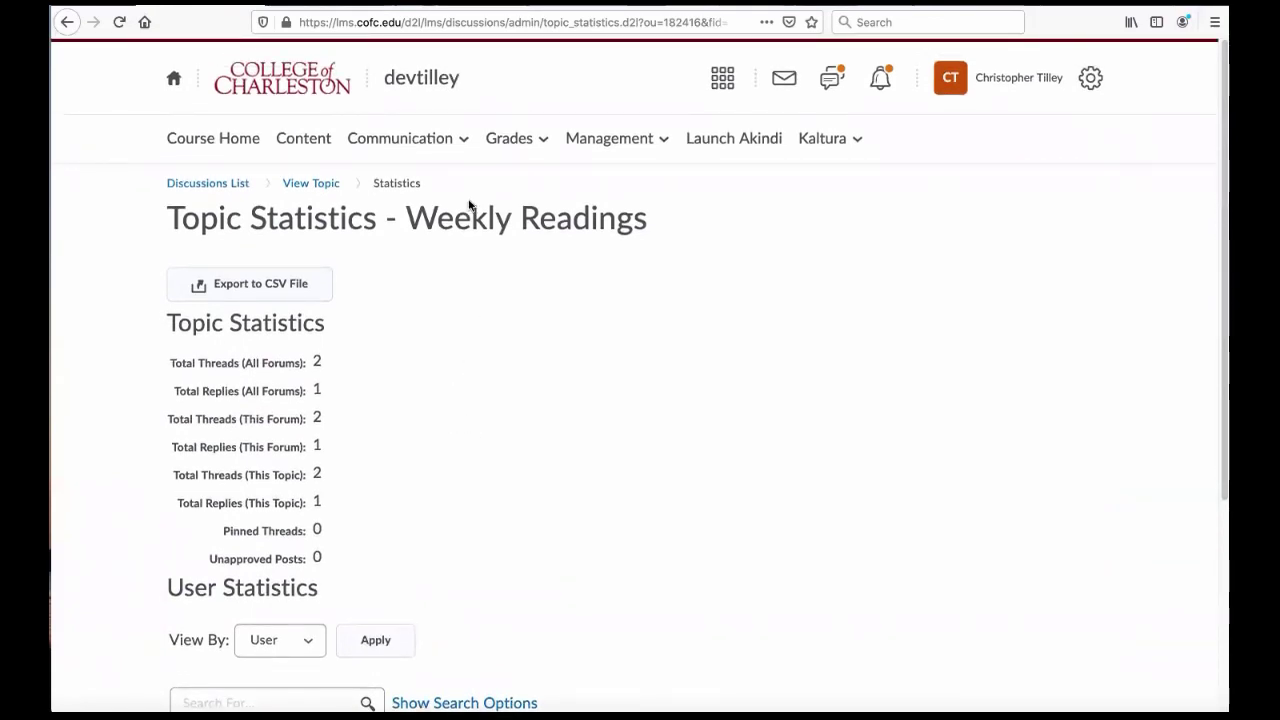
- From Communication > Classlist, view the first student's progress summary
{"action": "left_click", "coordinate": [407, 145]}
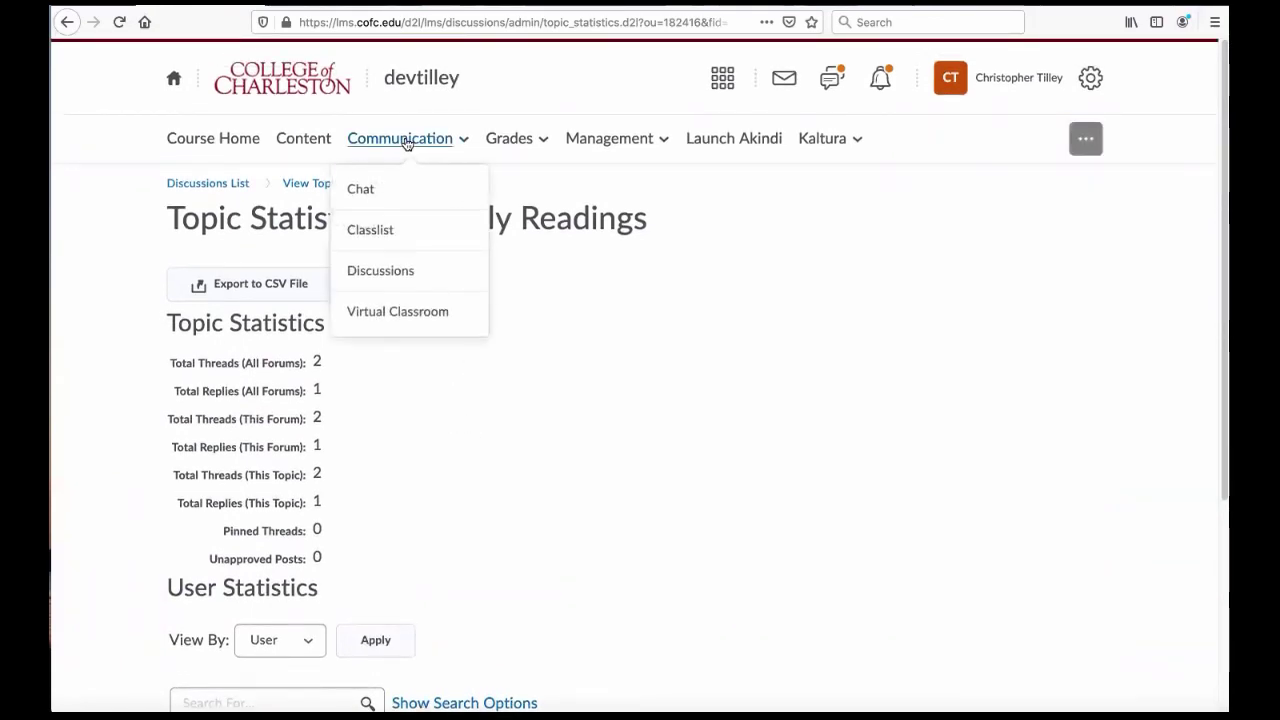
{"action": "left_click", "coordinate": [373, 232]}
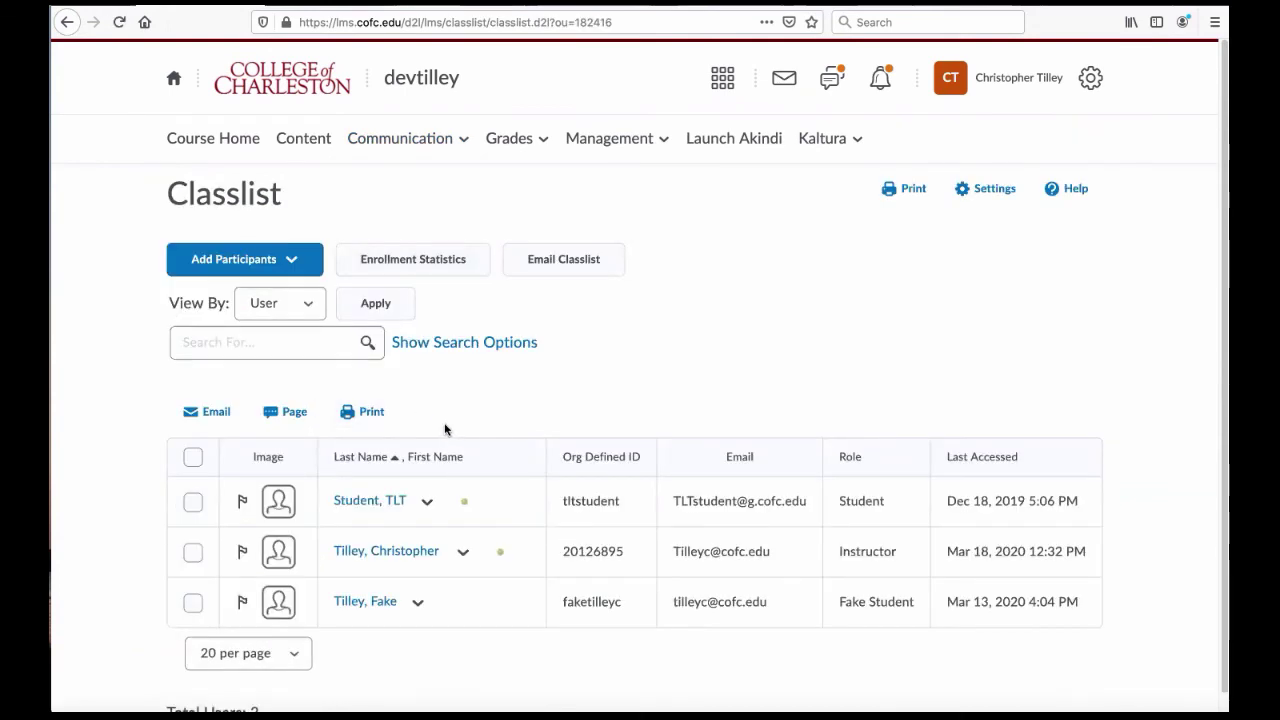
{"action": "left_click", "coordinate": [428, 503]}
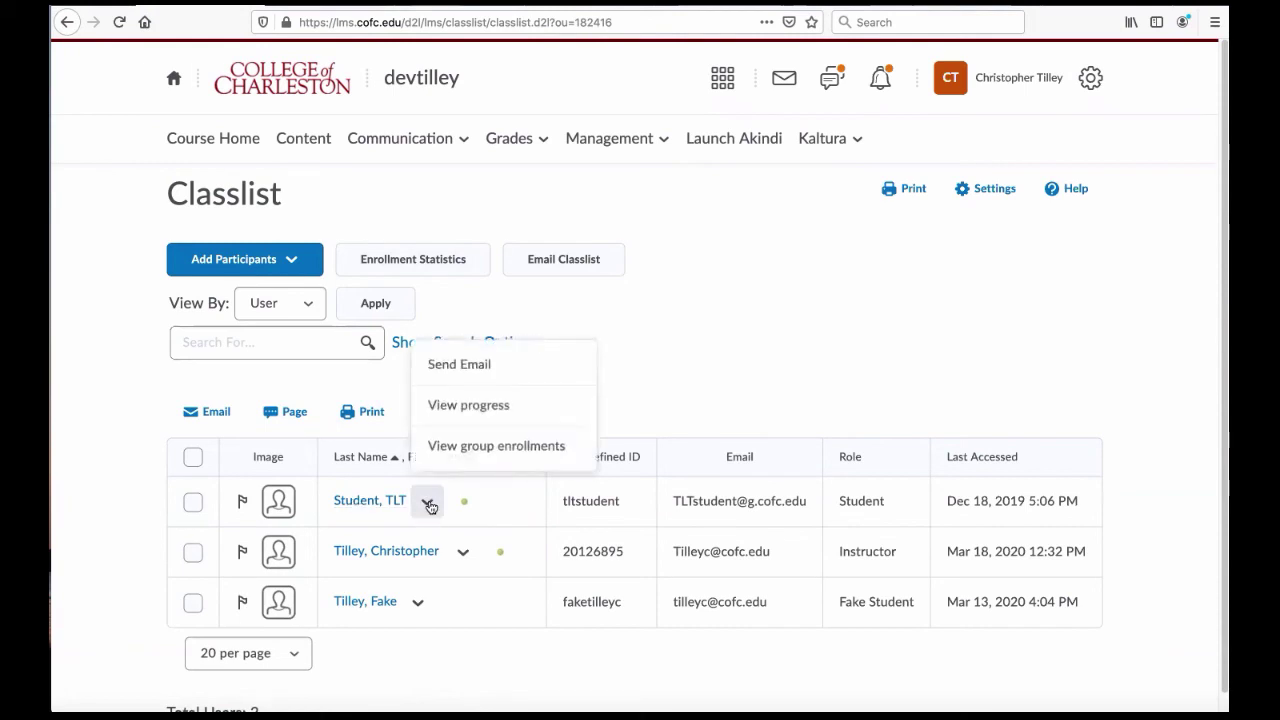
{"action": "left_click", "coordinate": [488, 408]}
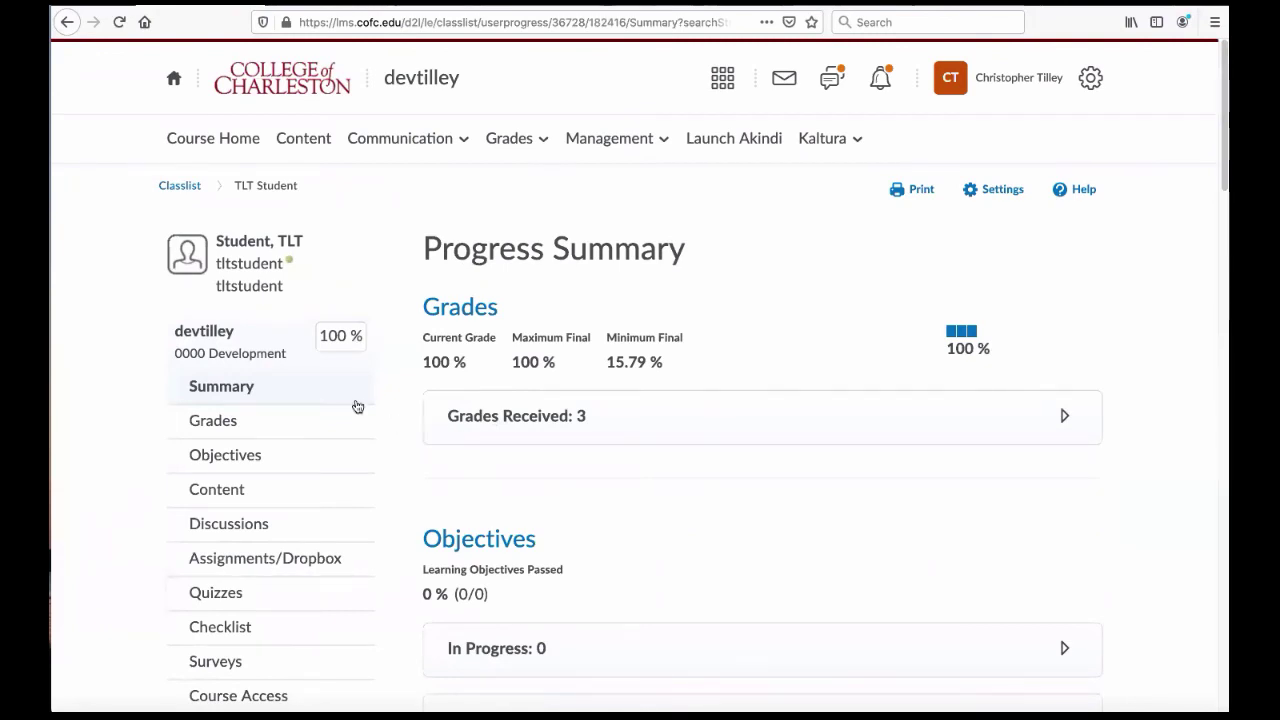
- Show the student's Discussions progress and expand Forum A's 1st Topic details
{"action": "left_click", "coordinate": [229, 530]}
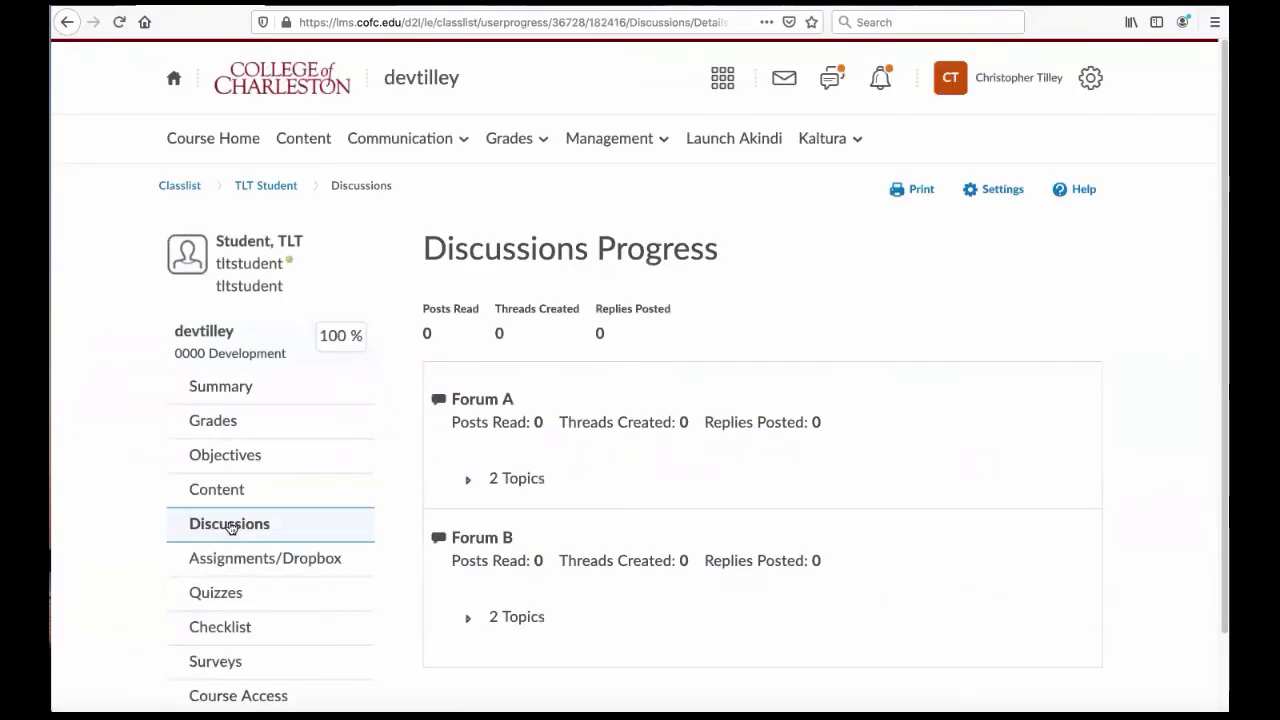
{"action": "left_click", "coordinate": [469, 482]}
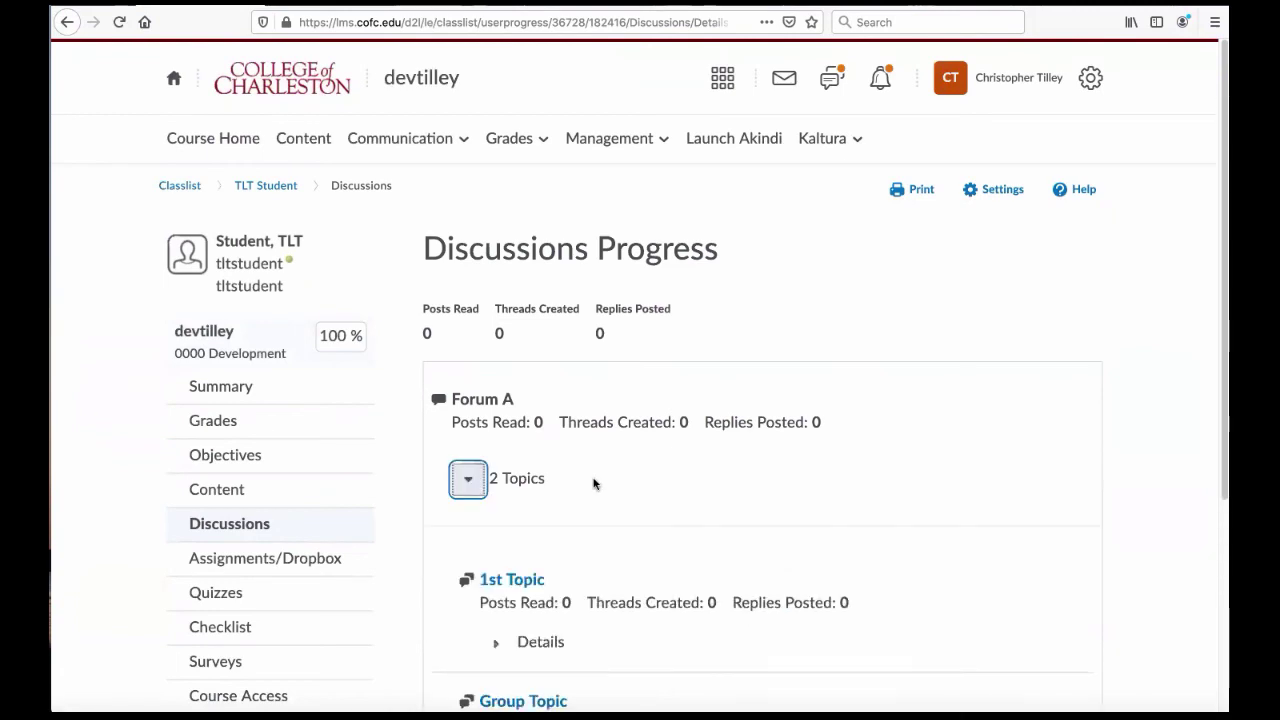
{"action": "scroll", "coordinate": [593, 484], "scroll_direction": "down", "scroll_amount": 3}
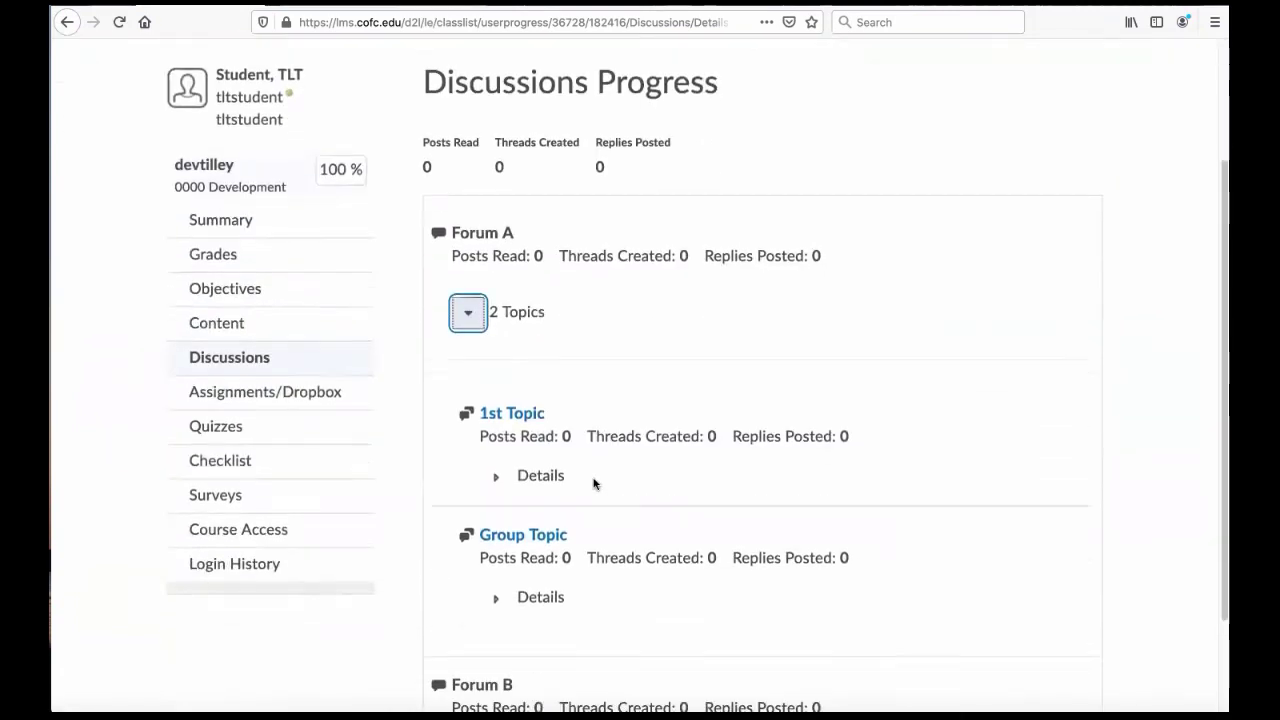
{"action": "left_click", "coordinate": [497, 480]}
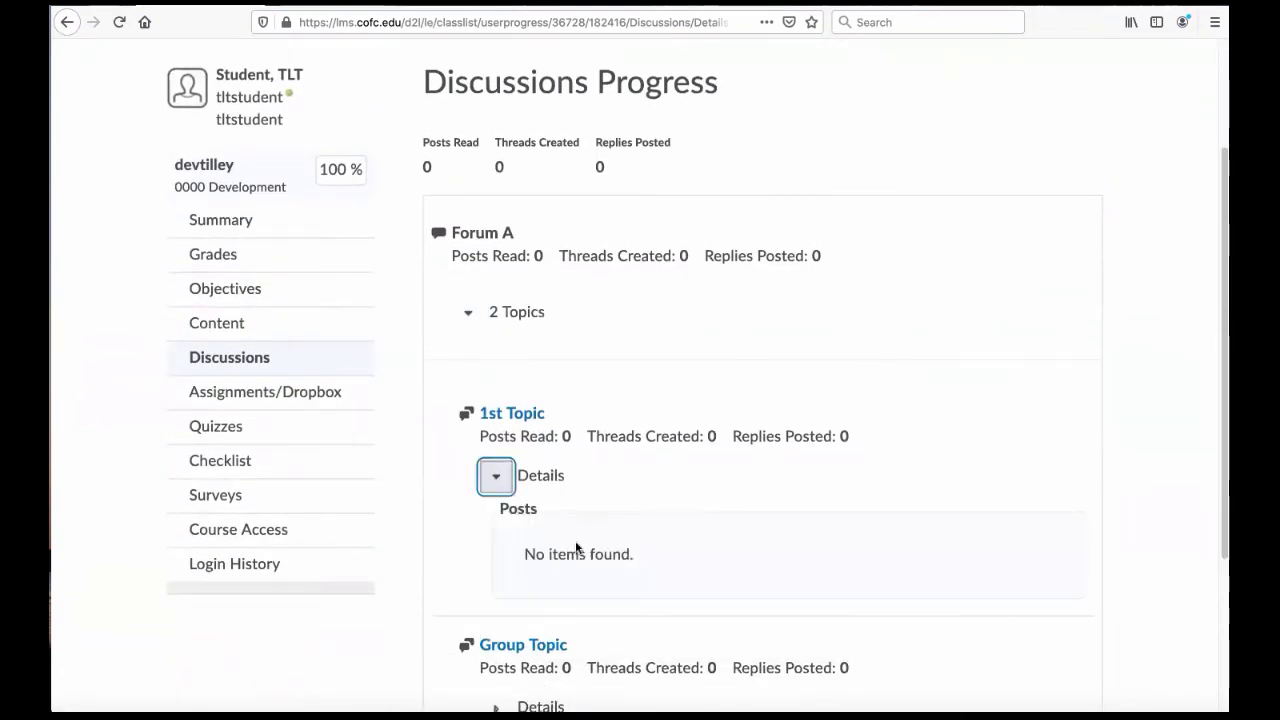